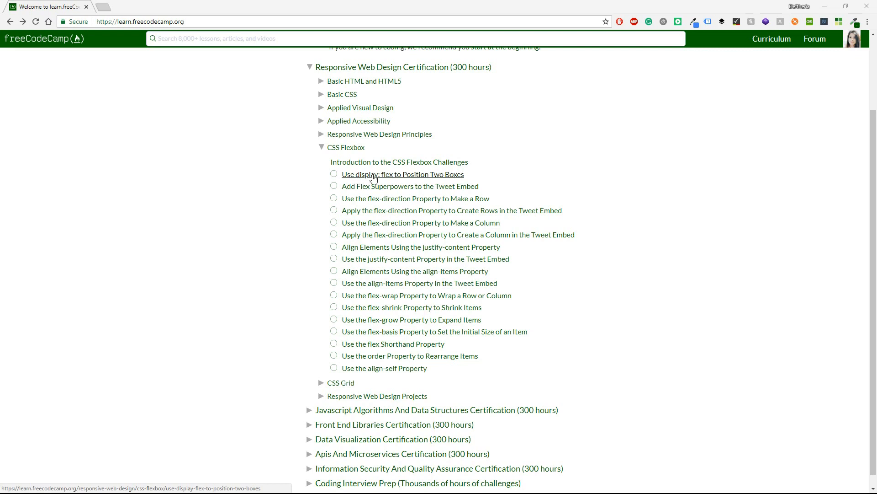
# Add display: flex; to #box-container so the two boxes sit side by side, and run the tests.
pyautogui.click(374, 178)
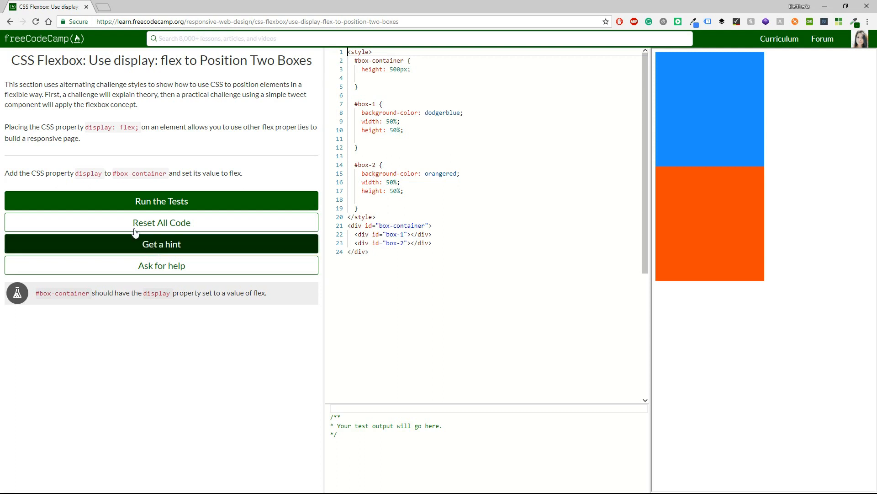
pyautogui.doubleClick(93, 174)
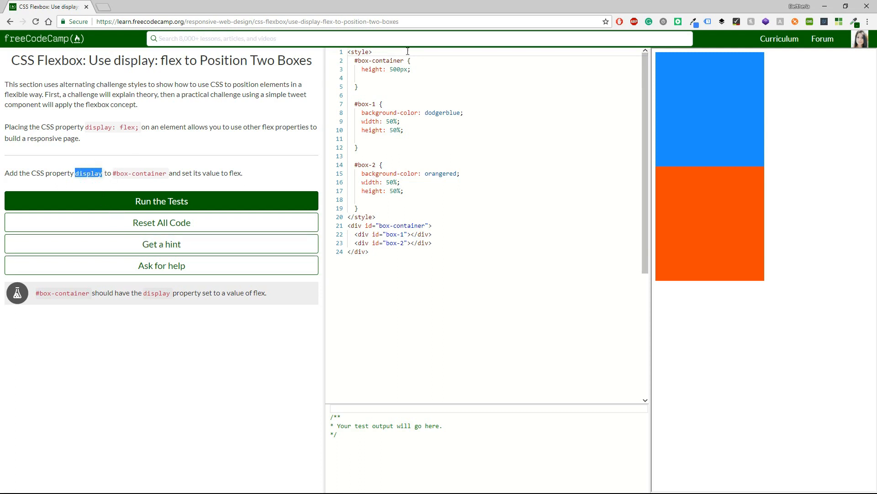
pyautogui.click(373, 78)
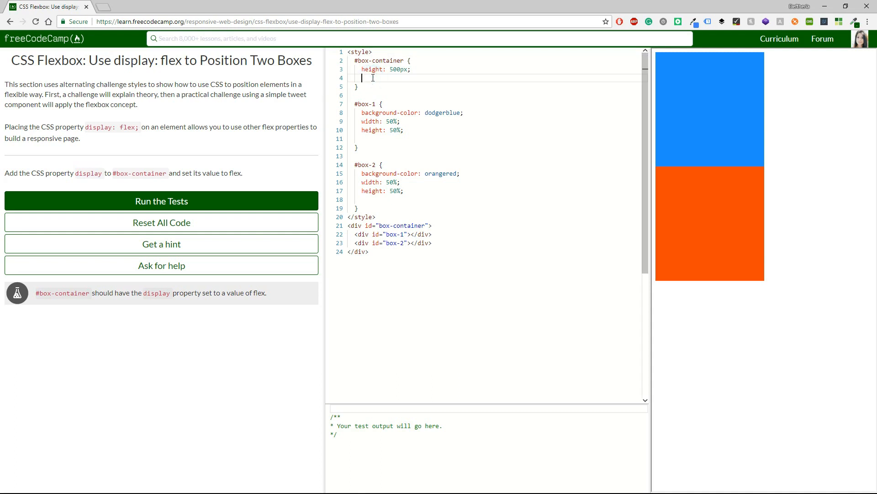
pyautogui.write('display: ')
pyautogui.write('flex;')
pyautogui.click(229, 205)
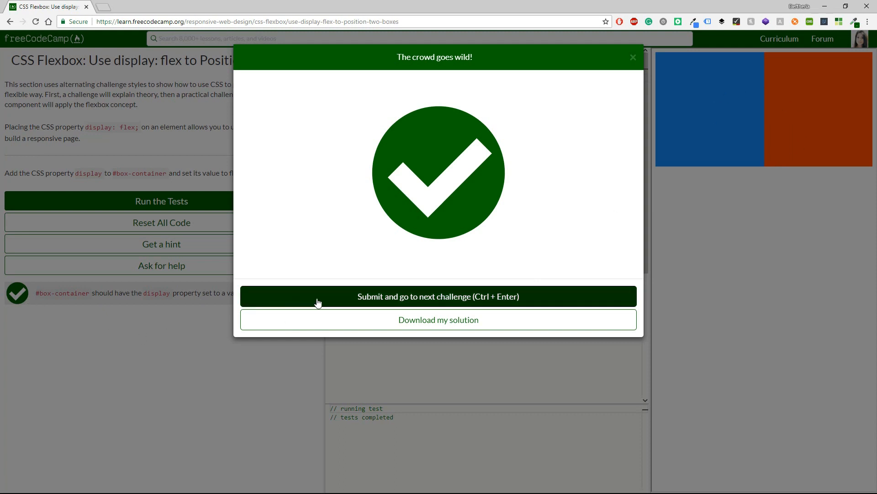
# Submit the solution and load the Add Flex Superpowers to the Tweet Embed challenge.
pyautogui.click(332, 301)
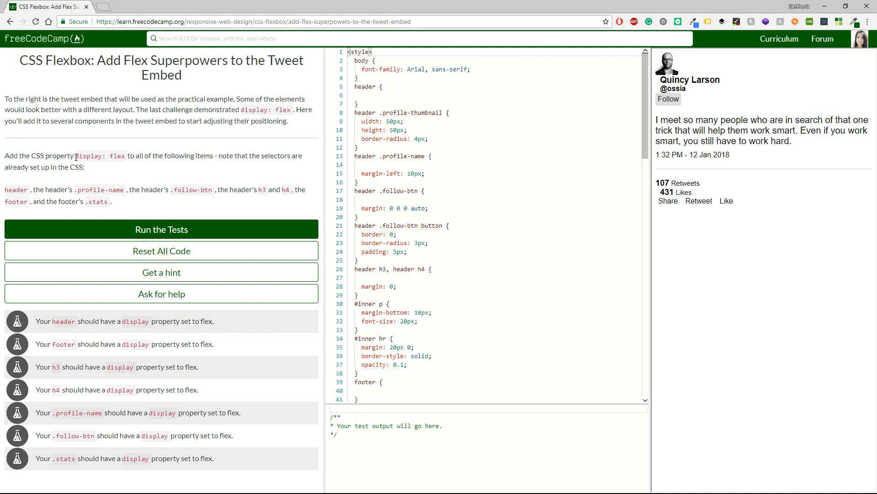
# Paste display: flex; into the header, .profile-name and .follow-btn rules.
pyautogui.moveTo(75, 156); pyautogui.dragTo(127, 156)
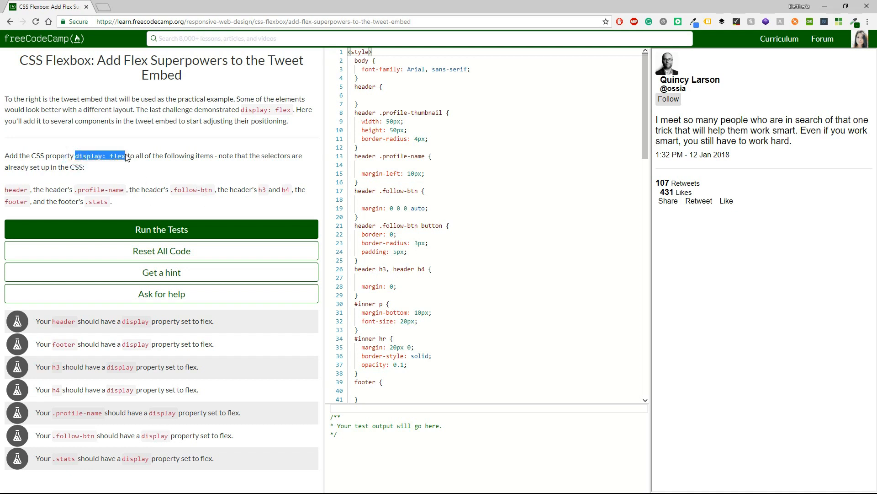
pyautogui.click(371, 94)
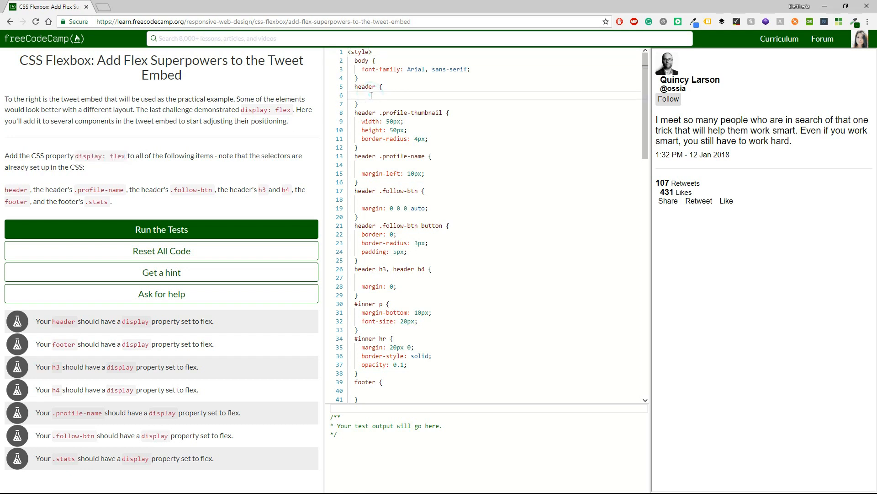
pyautogui.write('display: flex')
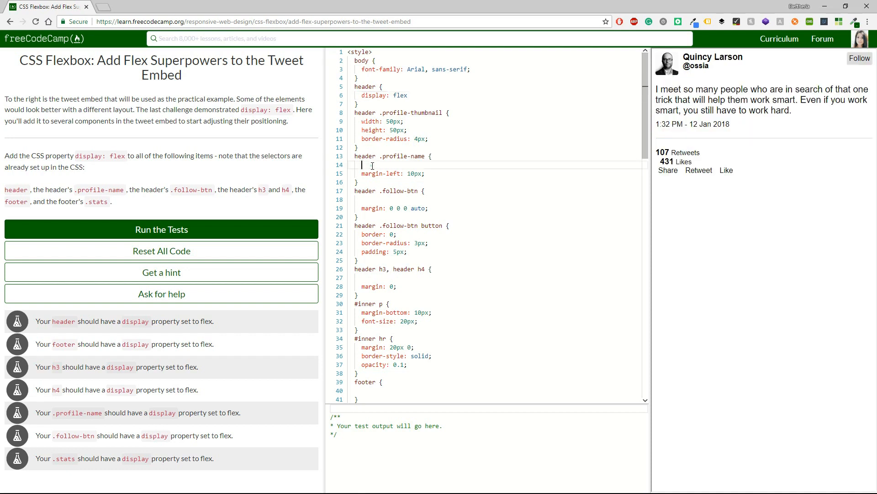
pyautogui.click(372, 165)
pyautogui.write('display: flex')
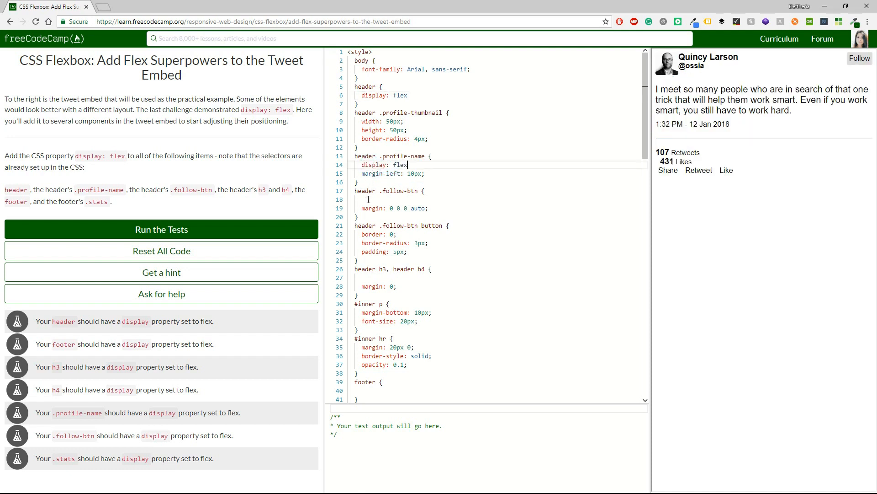
pyautogui.write(';')
pyautogui.click(368, 199)
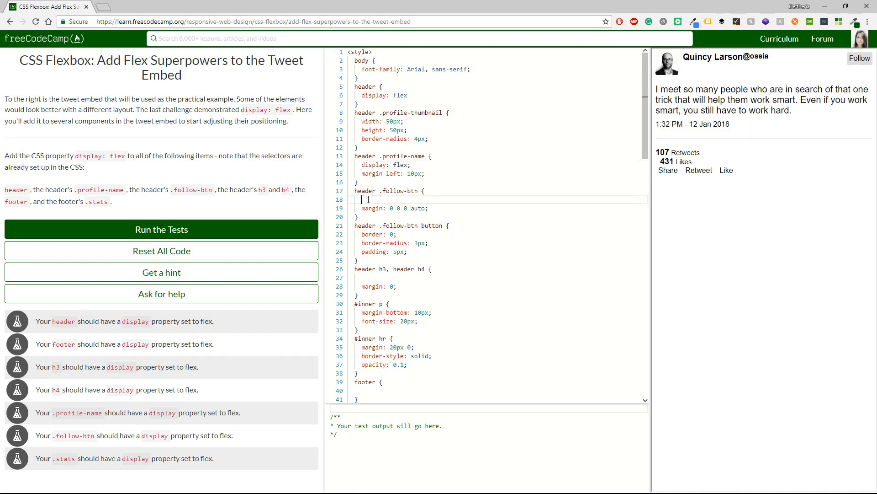
pyautogui.write('display: flex')
pyautogui.write(';')
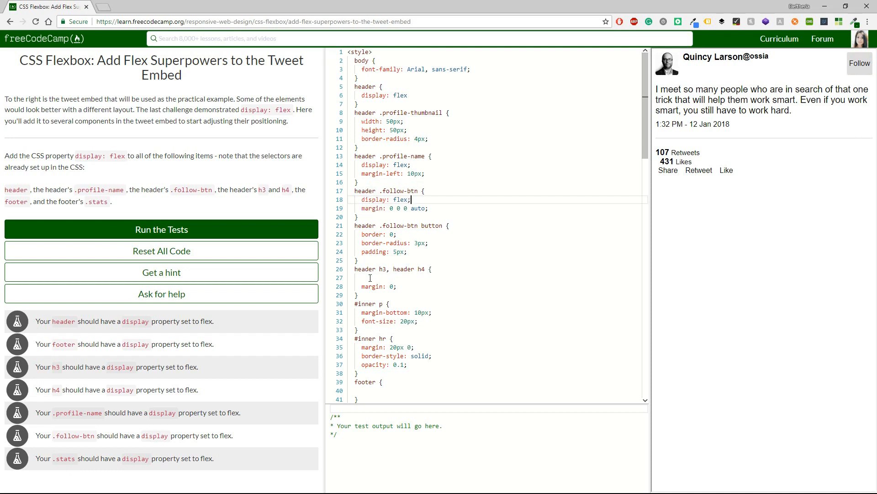
# Paste display: flex; into the h3/h4 and footer .stats rules, and run the tests.
pyautogui.click(369, 276)
pyautogui.write('display: flex')
pyautogui.write(';')
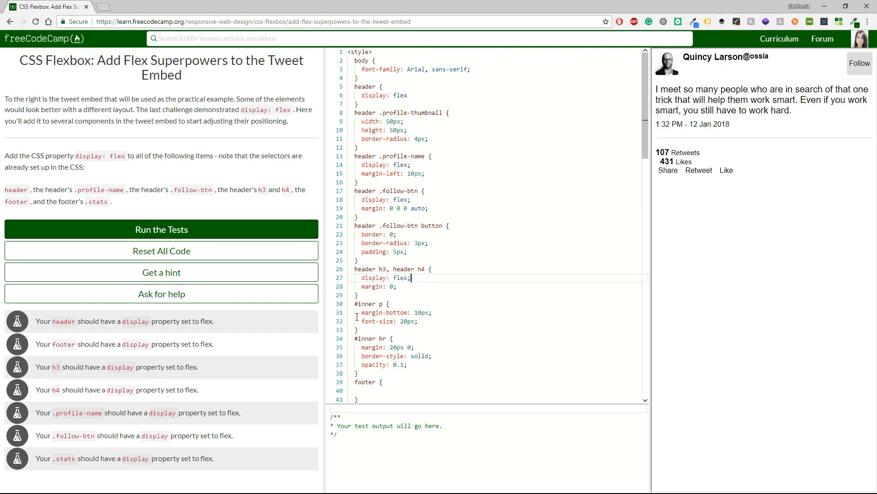
pyautogui.scroll(-1, 372, 347)
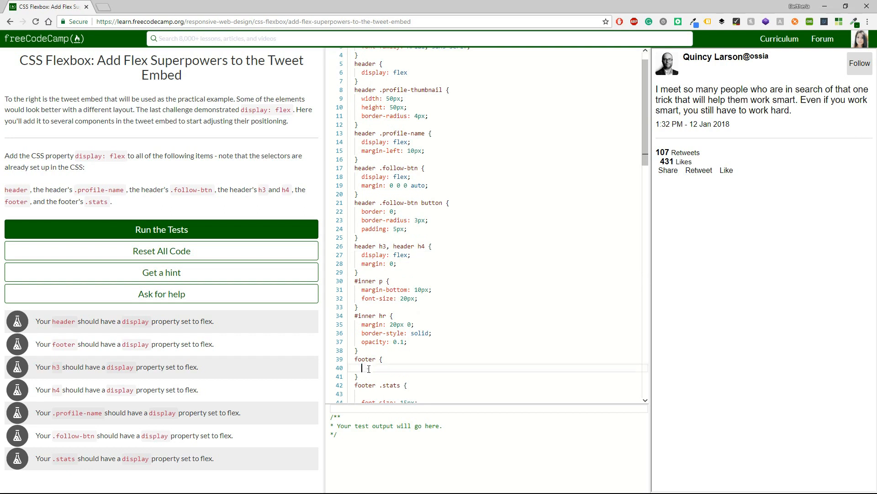
pyautogui.write('display: flex;')
pyautogui.scroll(-1, 369, 370)
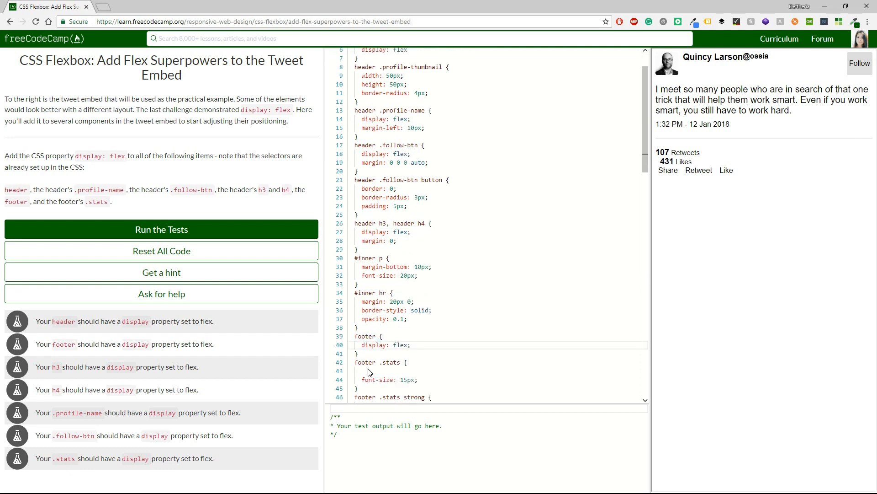
pyautogui.scroll(-1, 368, 371)
pyautogui.click(371, 347)
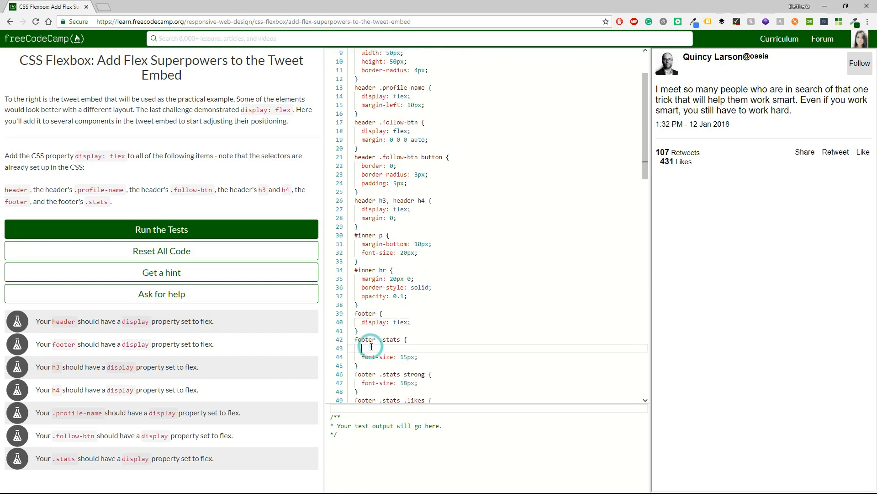
pyautogui.write('display: flex;')
pyautogui.scroll(-2, 371, 347)
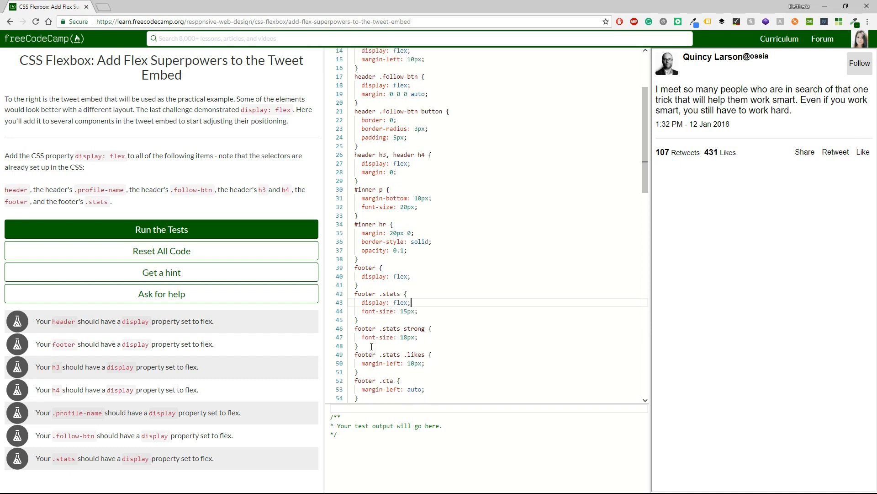
pyautogui.scroll(-2, 371, 347)
pyautogui.scroll(-3, 370, 347)
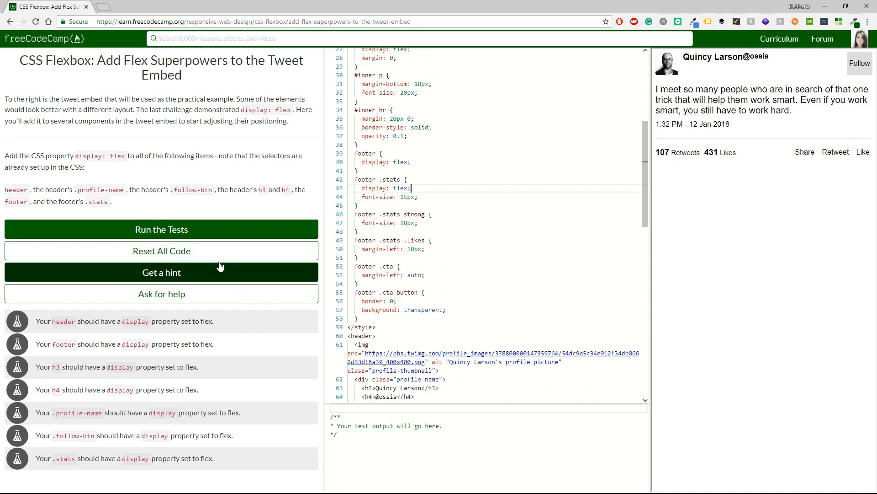
pyautogui.click(218, 234)
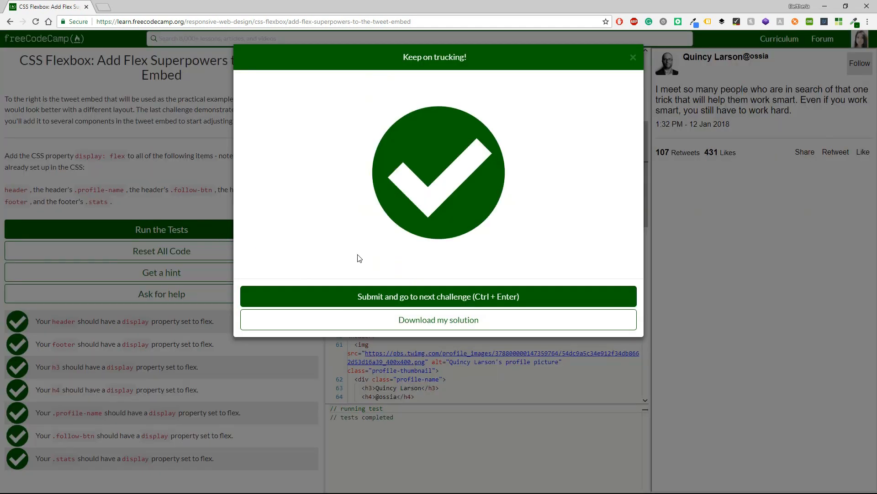
# Submit the tweet embed solution and load the flex-direction row challenge.
pyautogui.click(379, 304)
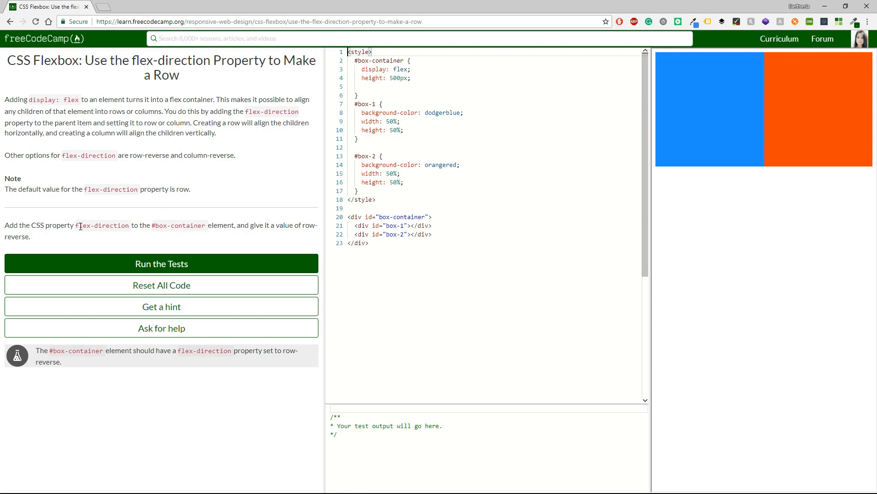
# Give #box-container flex-direction: row-reverse, pasting property and value from the instructions.
pyautogui.moveTo(76, 226); pyautogui.dragTo(130, 227)
pyautogui.hotkey('ctrl', 'c')
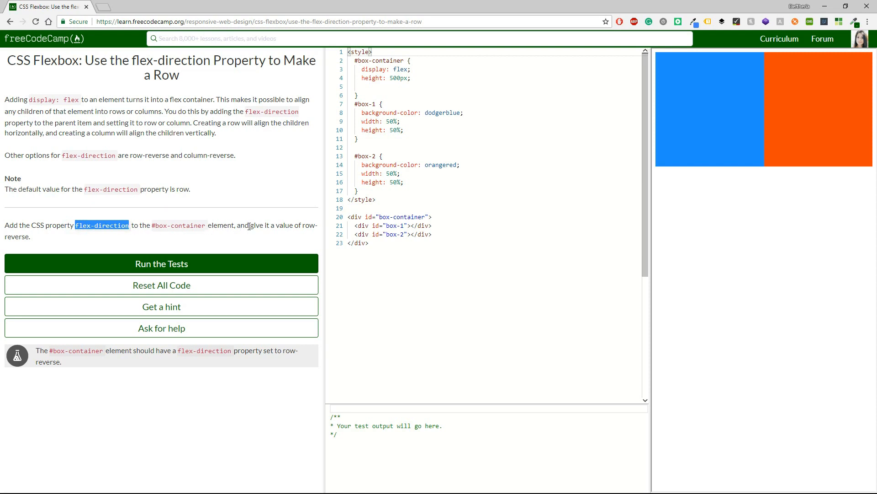
pyautogui.click(368, 87)
pyautogui.hotkey('ctrl', 'v')
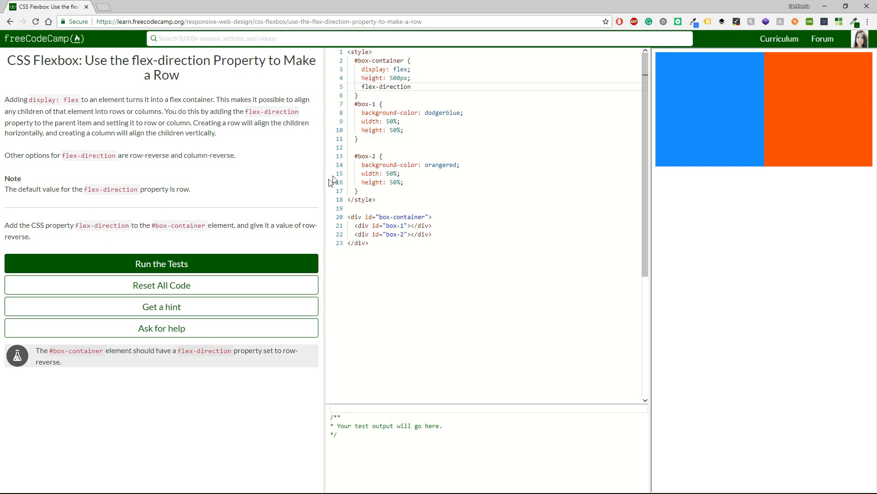
pyautogui.write(':')
pyautogui.moveTo(302, 226); pyautogui.dragTo(30, 236)
pyautogui.hotkey('ctrl', 'c')
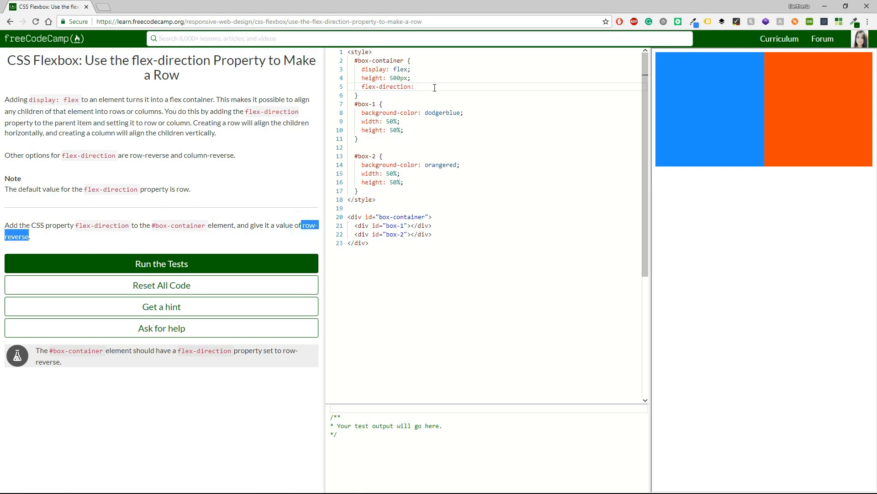
pyautogui.click(434, 86)
pyautogui.hotkey('ctrl', 'v')
pyautogui.write(';')
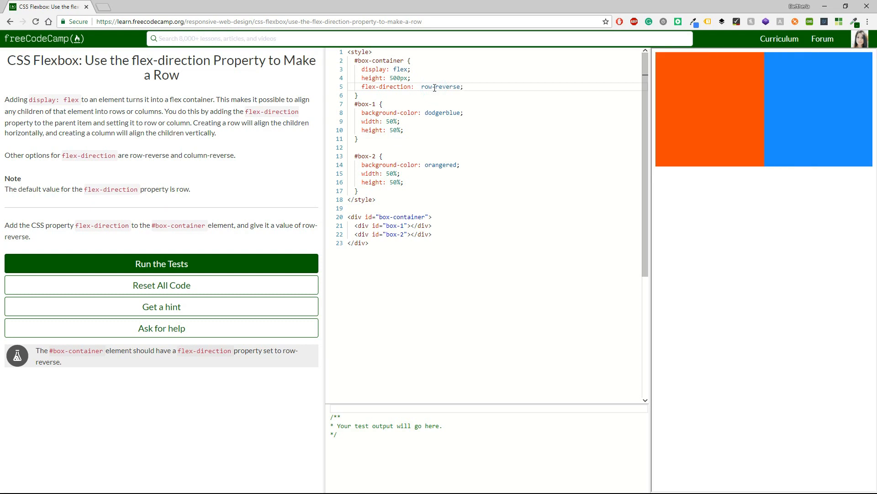
# Run the tests, submit, and load the tweet embed rows challenge.
pyautogui.click(269, 263)
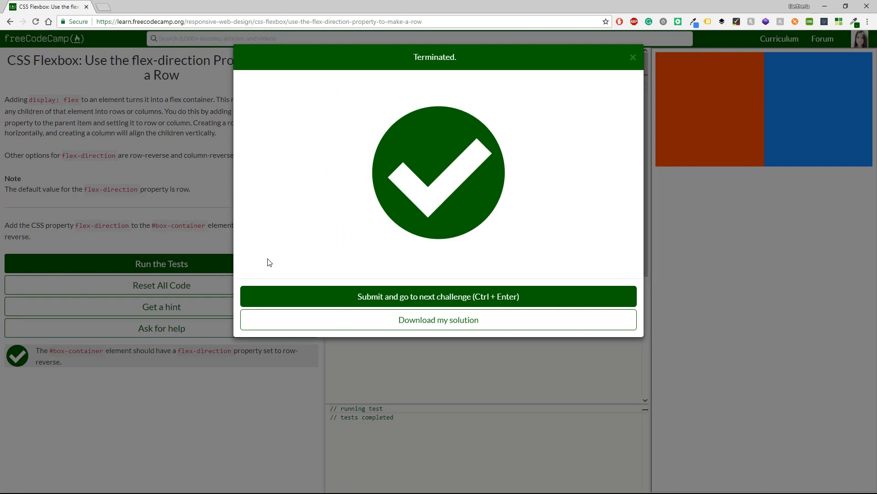
pyautogui.click(357, 296)
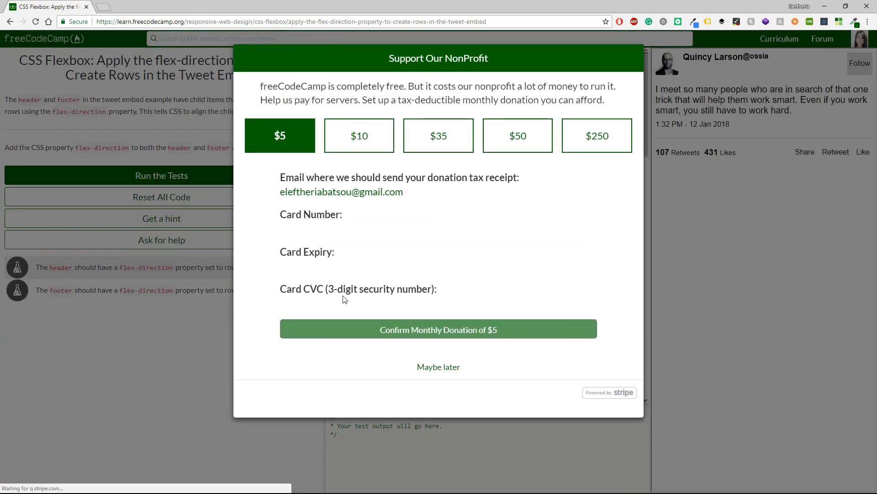
# Dismiss the donation request, give header and footer flex-direction: row, and run the tests.
pyautogui.click(439, 367)
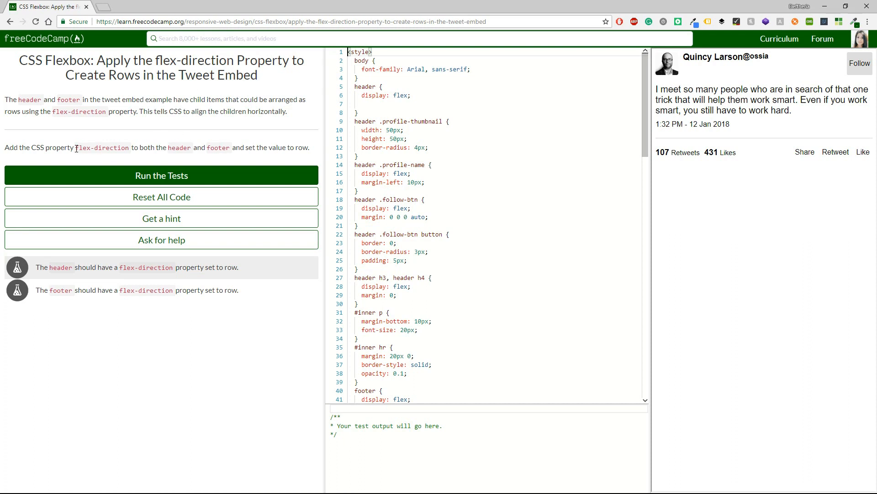
pyautogui.moveTo(76, 148); pyautogui.dragTo(129, 145)
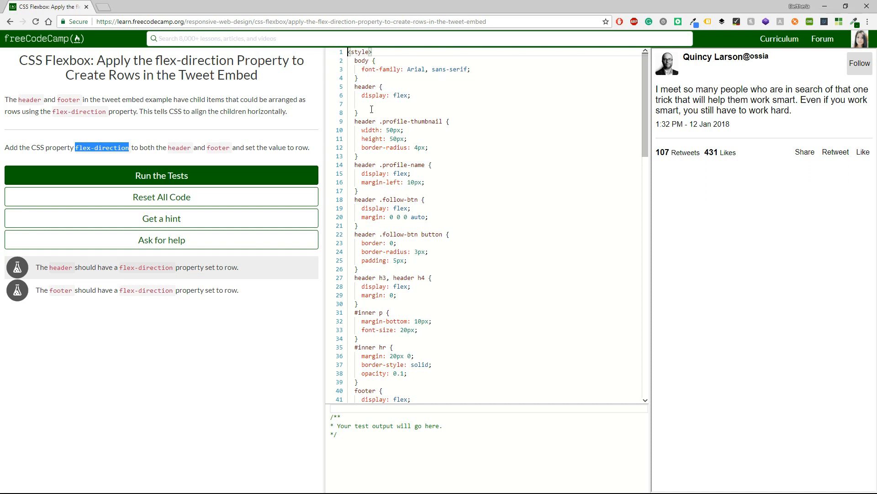
pyautogui.click(370, 103)
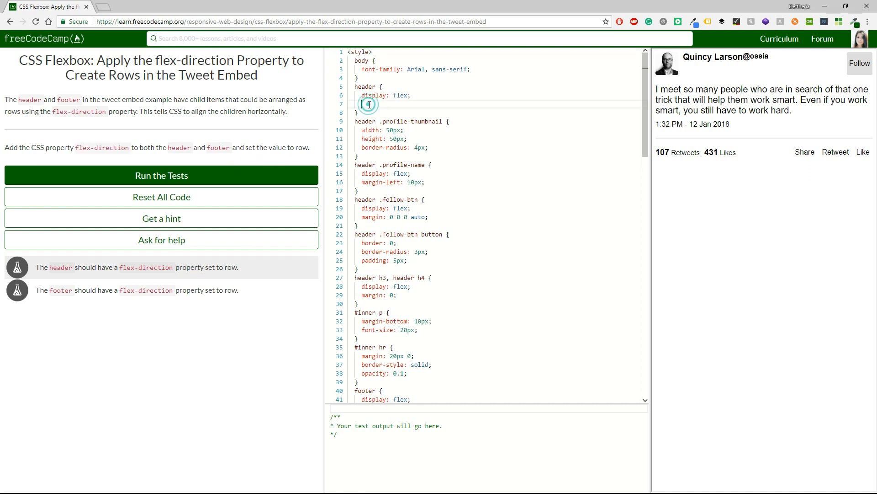
pyautogui.write('flex-direction: r')
pyautogui.write('ow;')
pyautogui.scroll(-2, 398, 274)
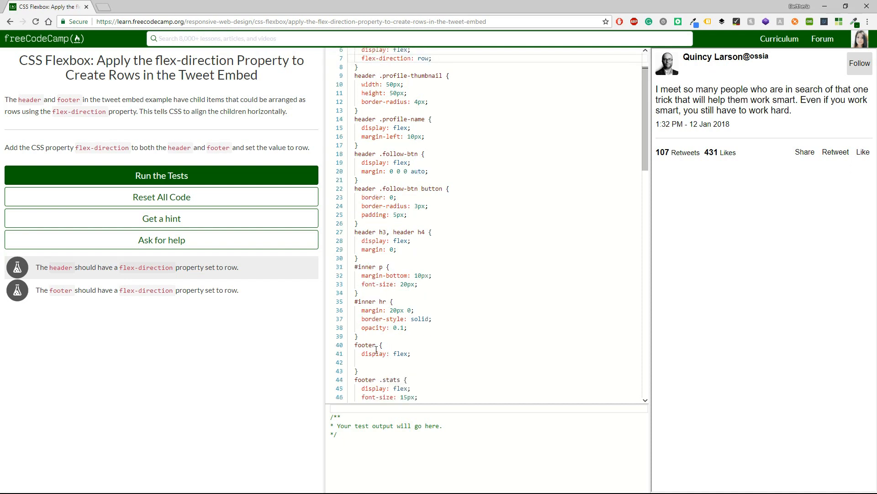
pyautogui.click(411, 354)
pyautogui.press('Return')
pyautogui.click(372, 359)
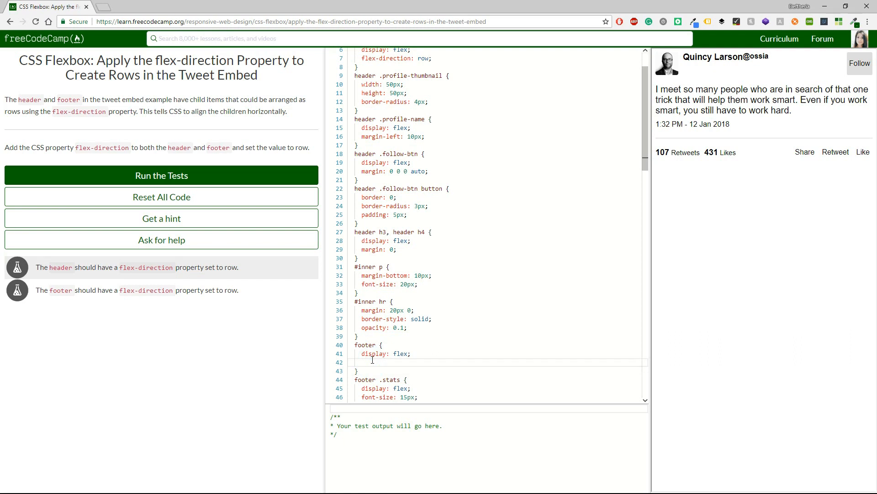
pyautogui.write('flex-direction: row;')
pyautogui.click(238, 177)
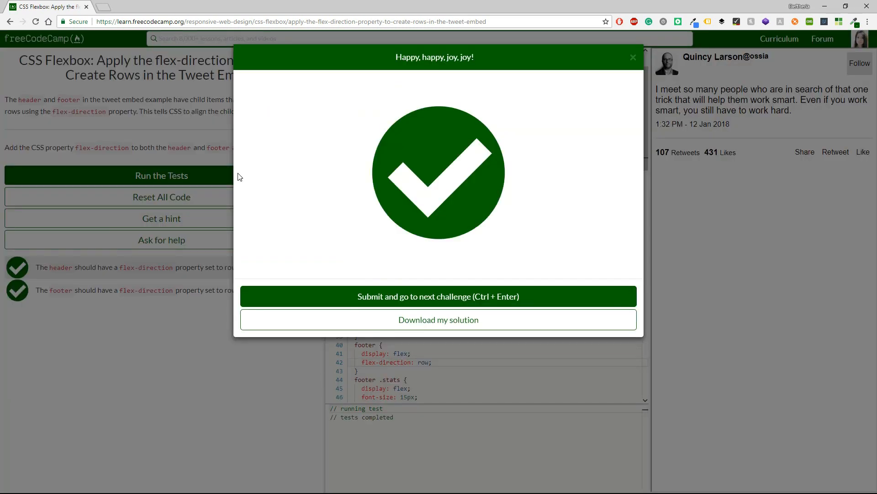
# Submit with Ctrl+Enter and load the flex-direction column challenge.
pyautogui.hotkey('ctrl', 'Return')
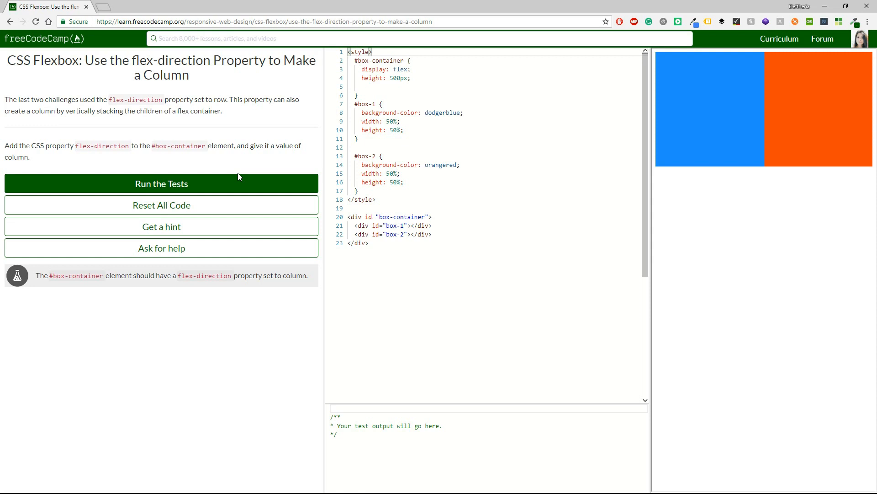
# Give #box-container flex-direction: column, run the tests, submit, and load the tweet embed column challenge.
pyautogui.moveTo(77, 146); pyautogui.dragTo(133, 145)
pyautogui.hotkey('ctrl', 'c')
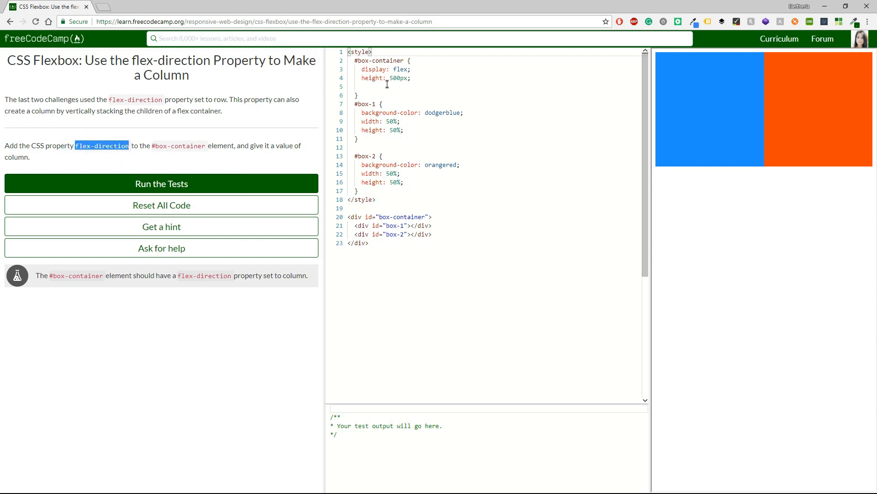
pyautogui.click(383, 88)
pyautogui.hotkey('ctrl', 'v')
pyautogui.write(': ')
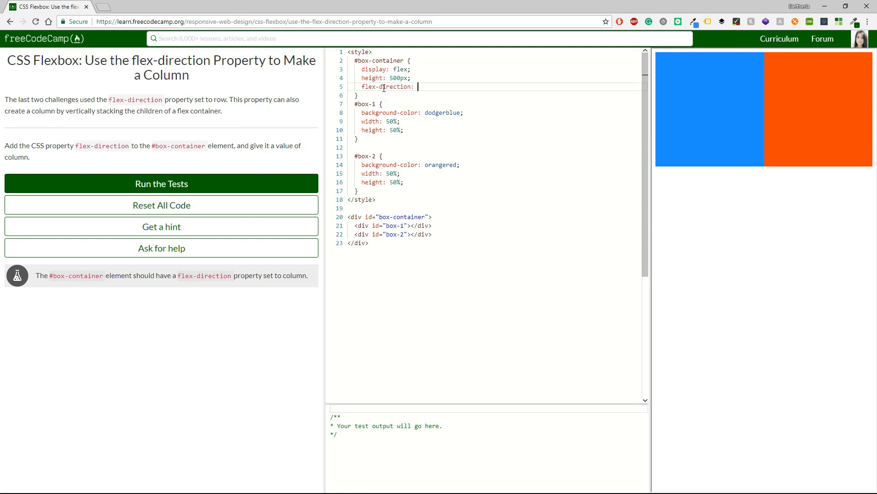
pyautogui.write('column;')
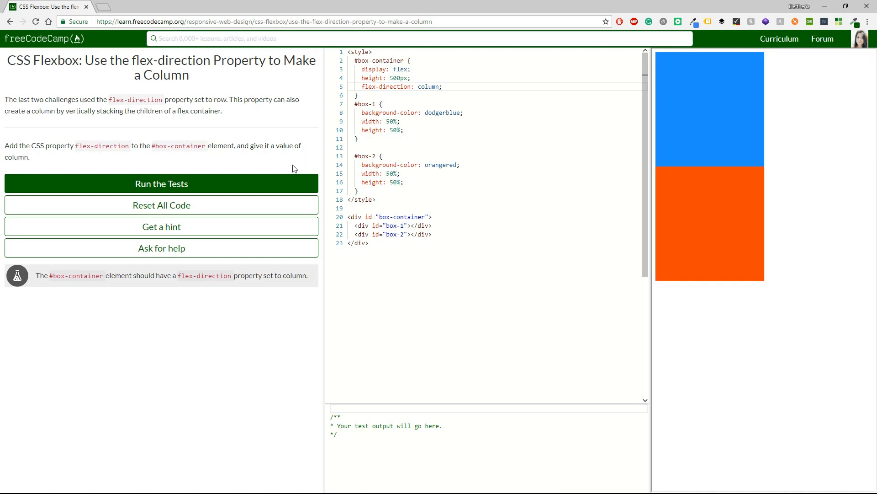
pyautogui.click(248, 188)
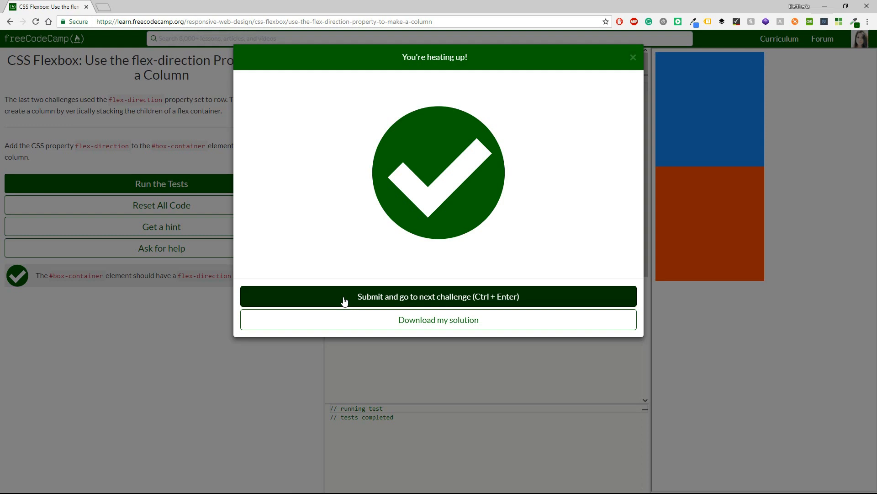
pyautogui.click(345, 302)
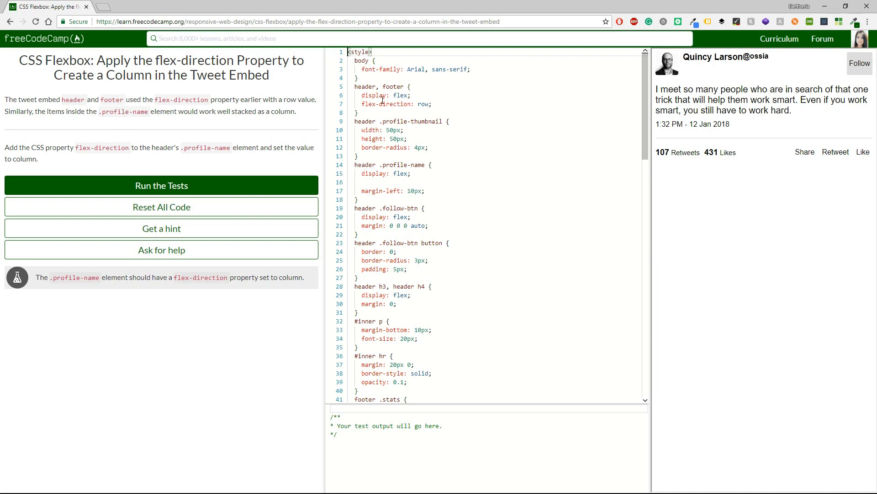
pyautogui.scroll(-3, 387, 274)
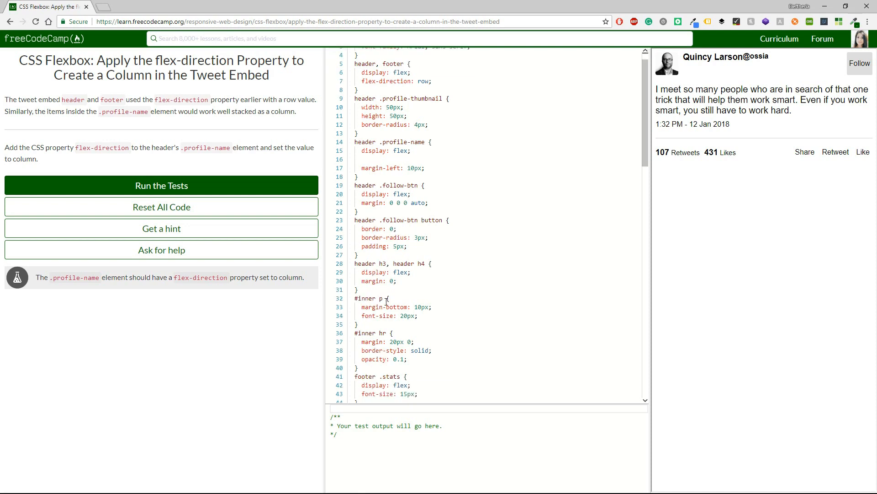
pyautogui.scroll(-2, 386, 315)
pyautogui.scroll(-3, 387, 317)
pyautogui.scroll(-2, 386, 317)
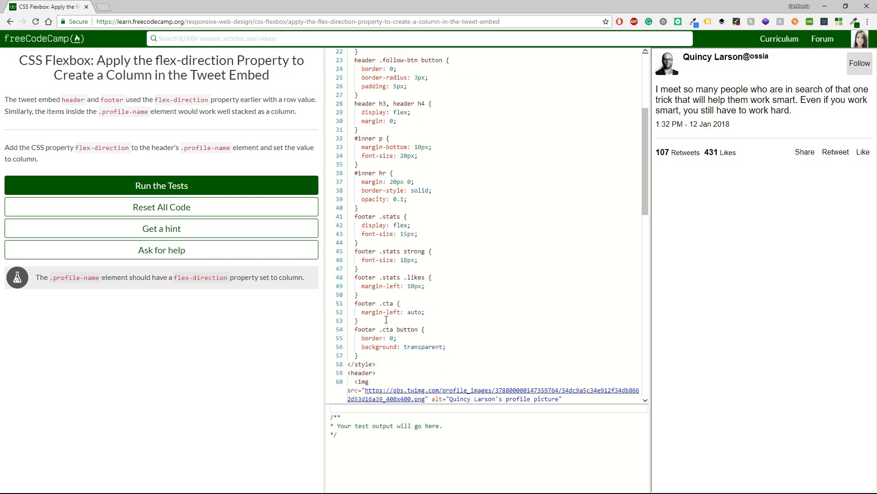
pyautogui.scroll(3, 387, 275)
pyautogui.scroll(3, 390, 208)
pyautogui.scroll(2, 390, 207)
pyautogui.scroll(2, 390, 207)
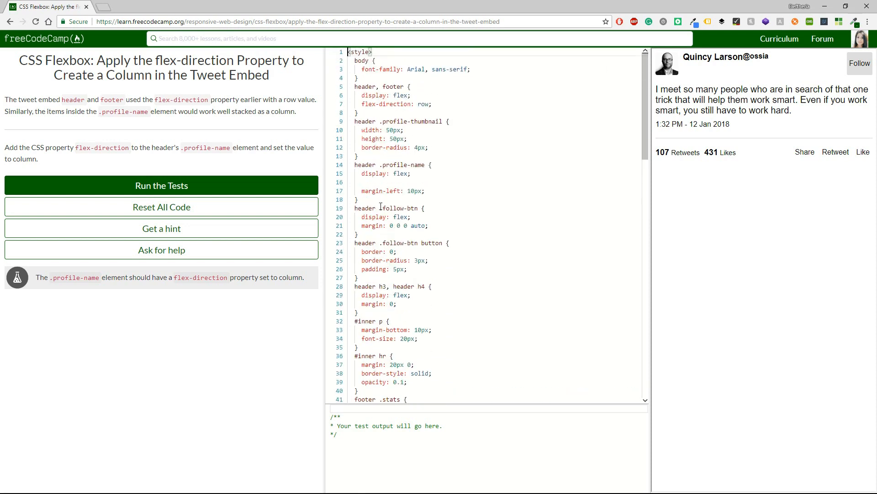
# Add flex-direction: column; to header .profile-name and run the tests.
pyautogui.click(378, 181)
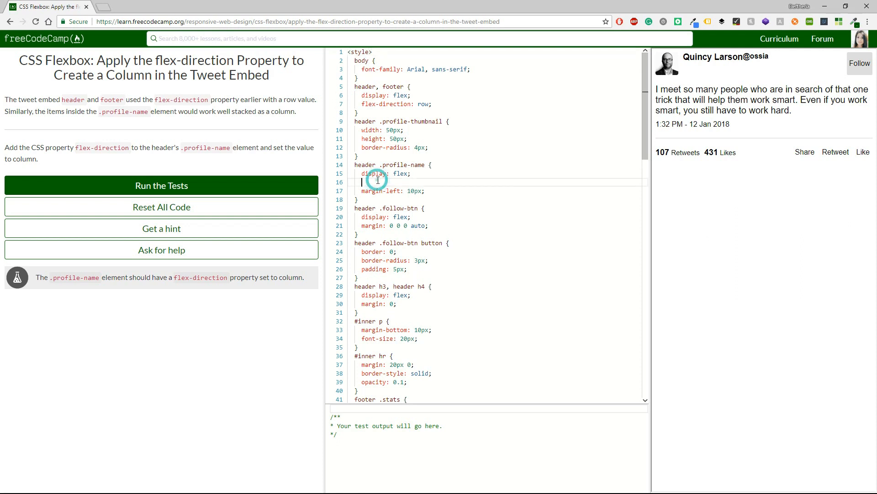
pyautogui.write('flex-direction')
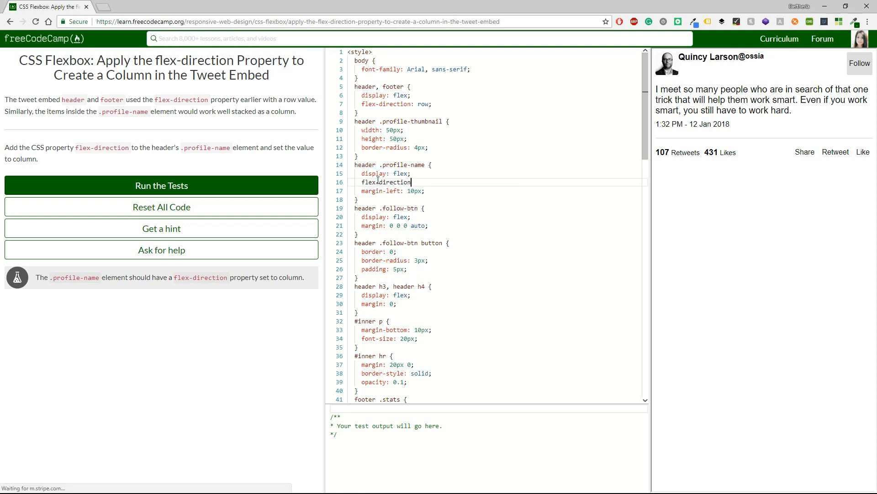
pyautogui.write(': column;')
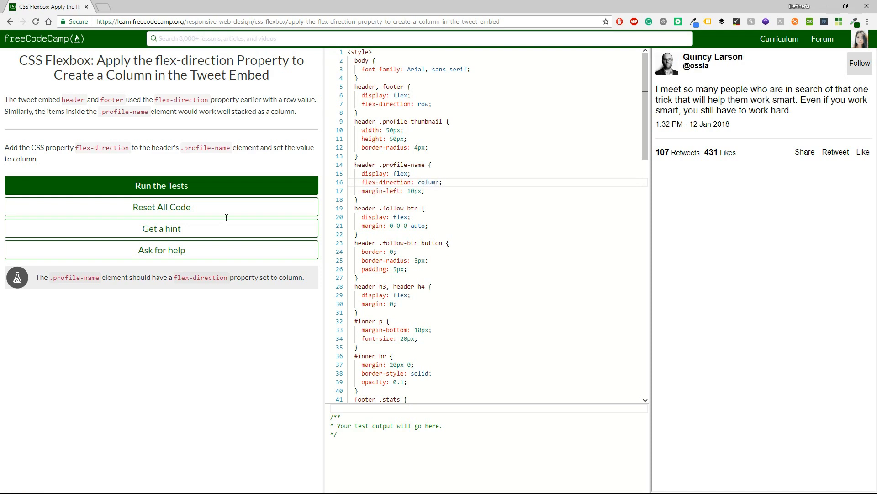
pyautogui.click(211, 184)
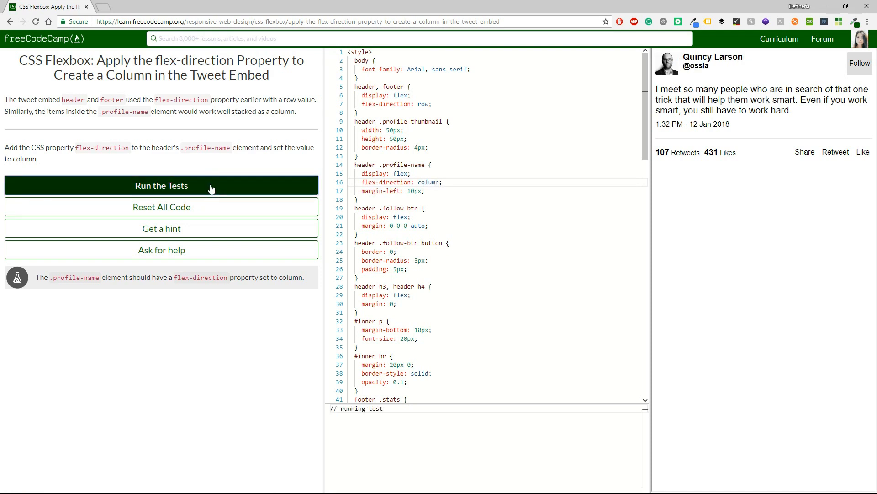